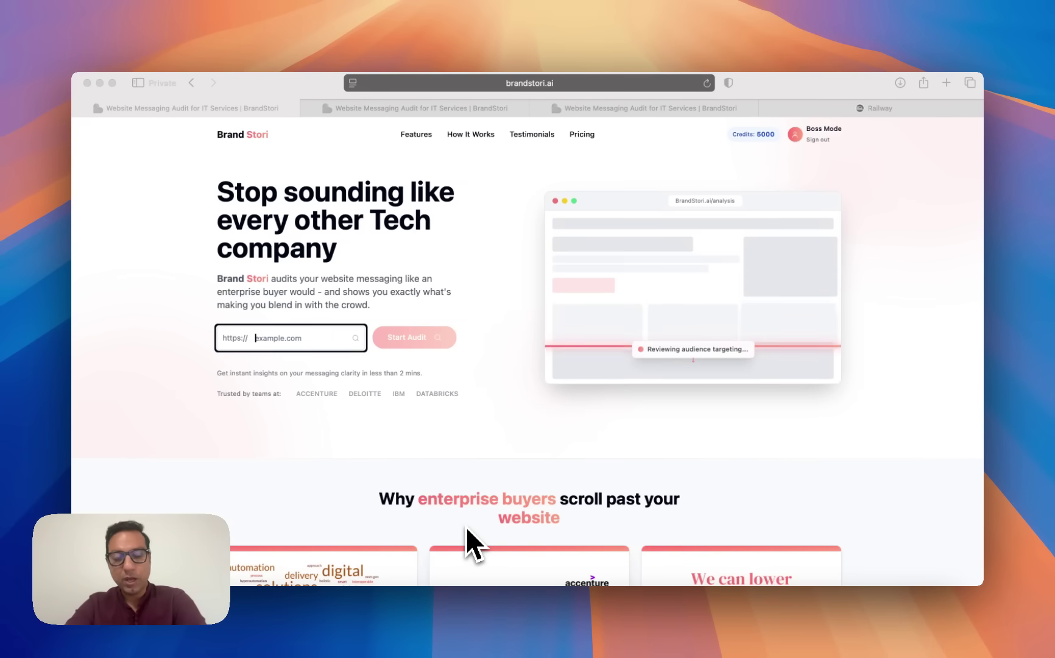
Bring the browser window into focus to start the databricks.com audit.
left_click(467, 526)
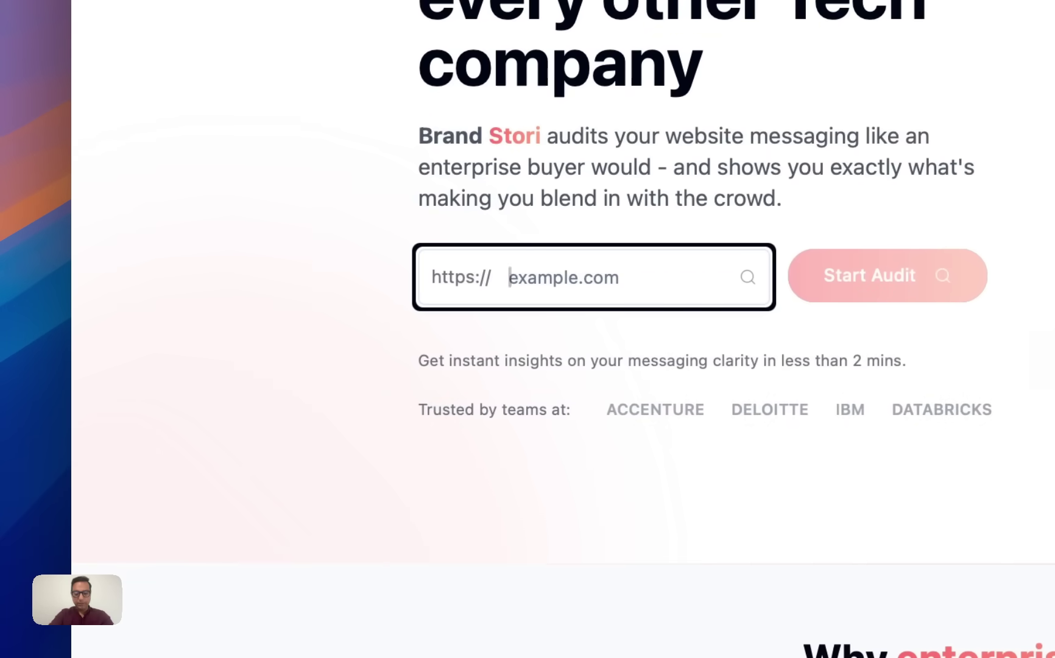
type("databricks")
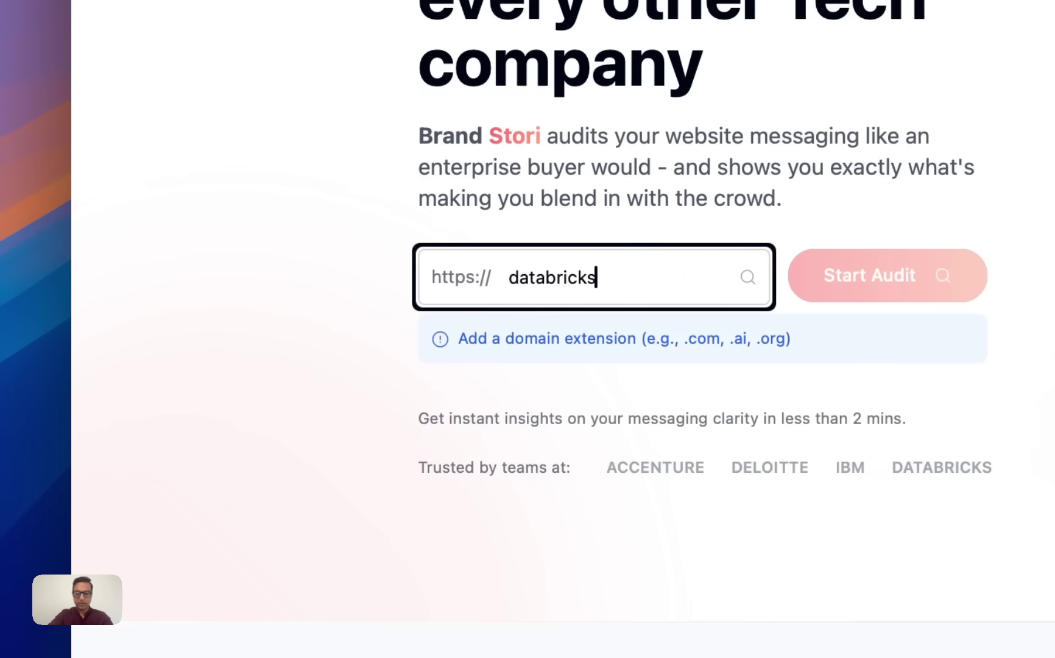
type(".co")
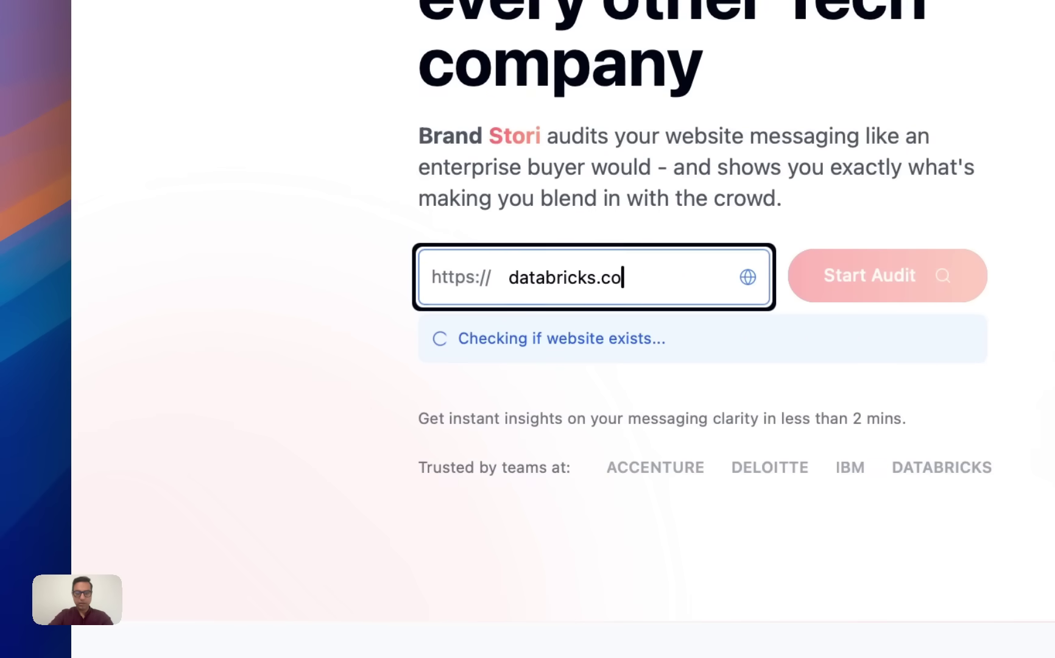
type("m")
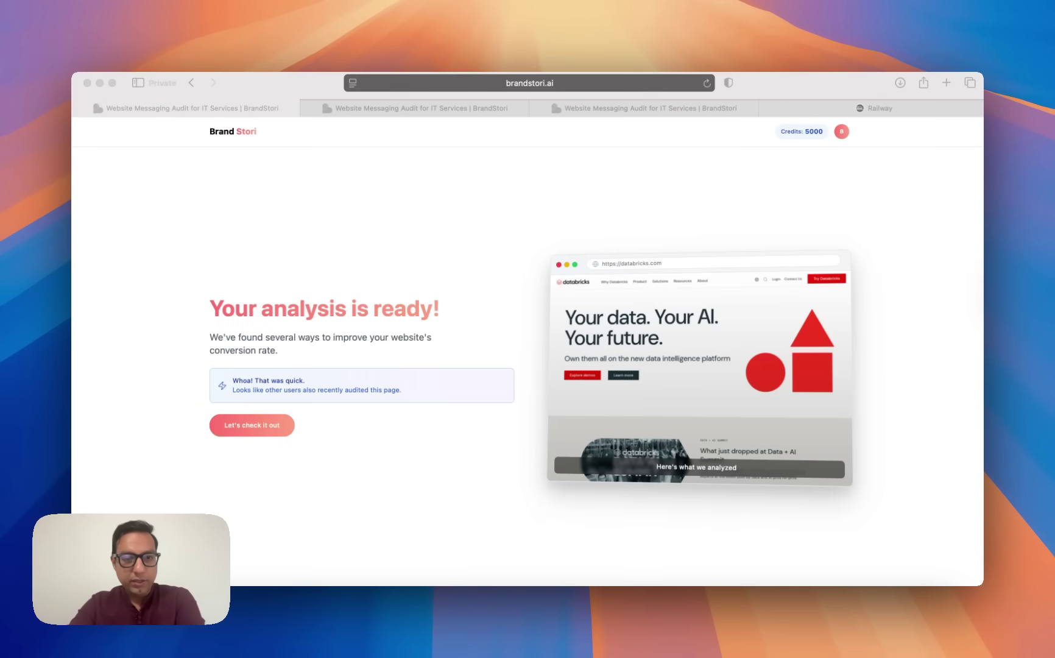
Open the full databricks.com audit report via "Let's check it out".
left_click(252, 424)
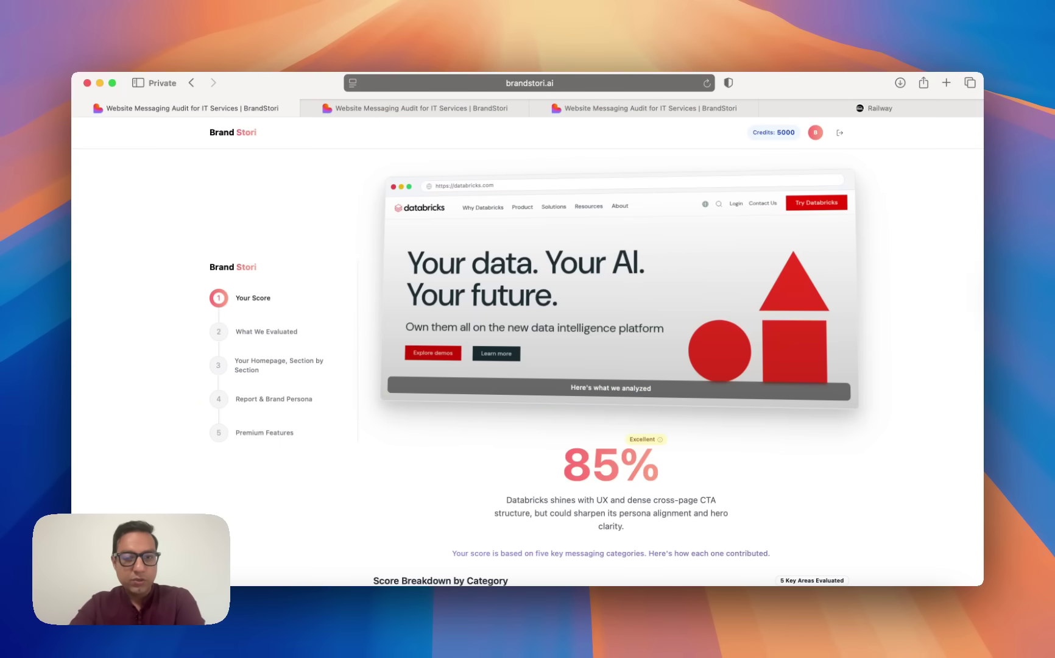
scroll(610, 372, "down", 2)
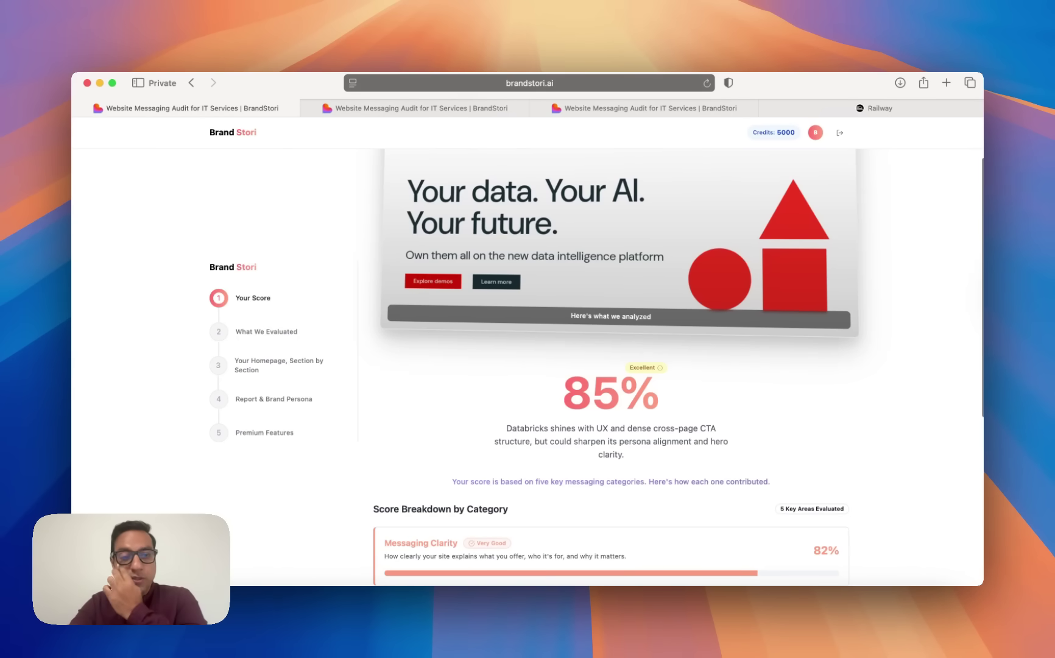
scroll(610, 371, "down", 1)
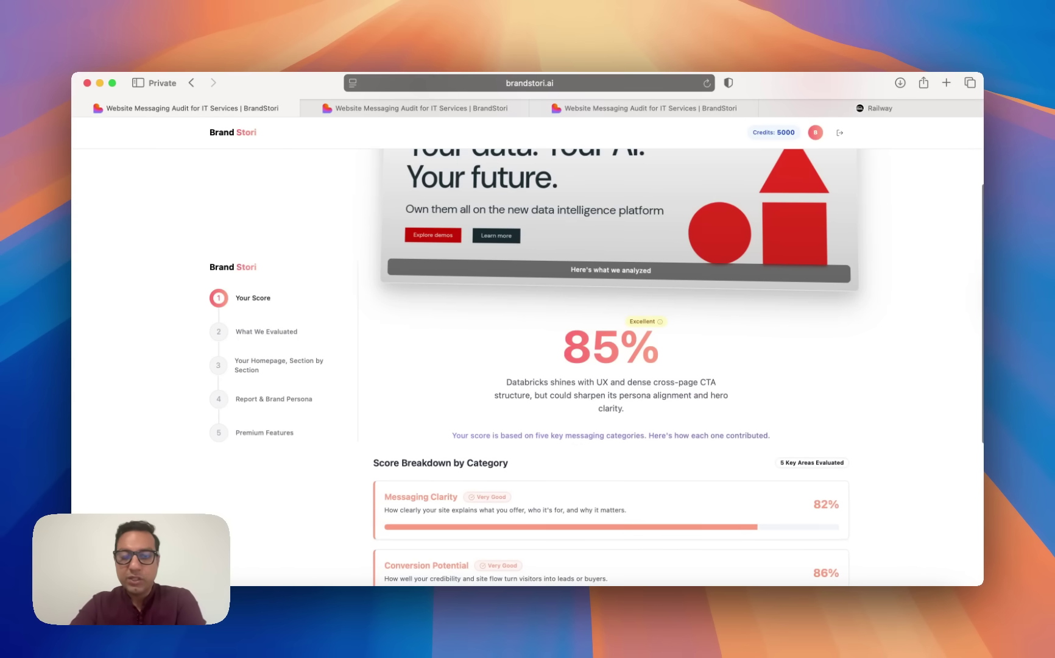
scroll(610, 371, "down", 3)
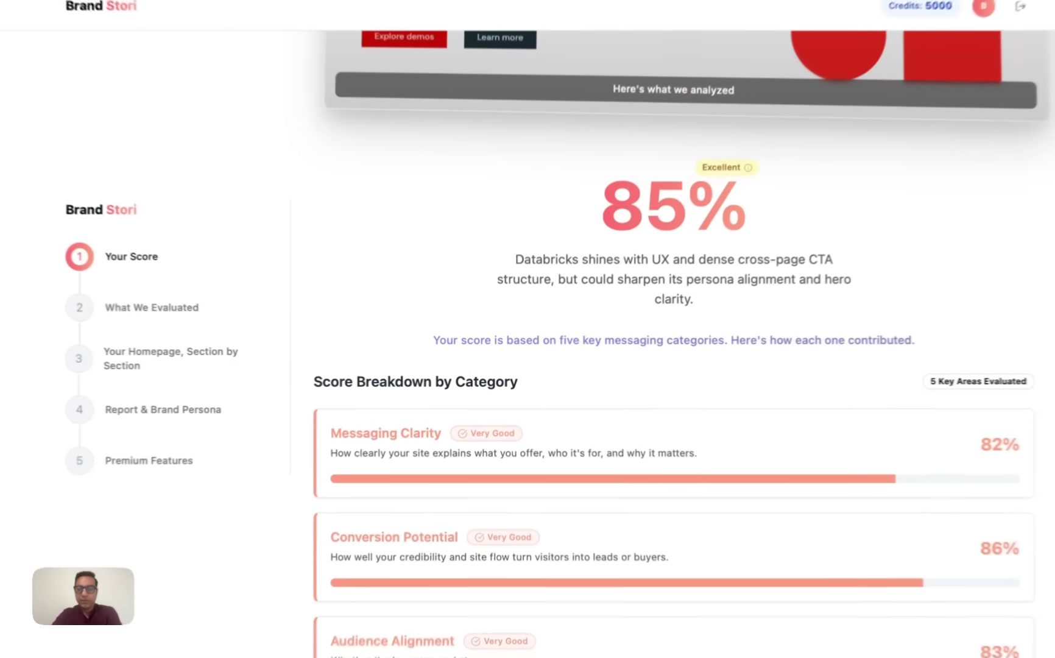
scroll(682, 337, "down", 1)
scroll(681, 337, "down", 2)
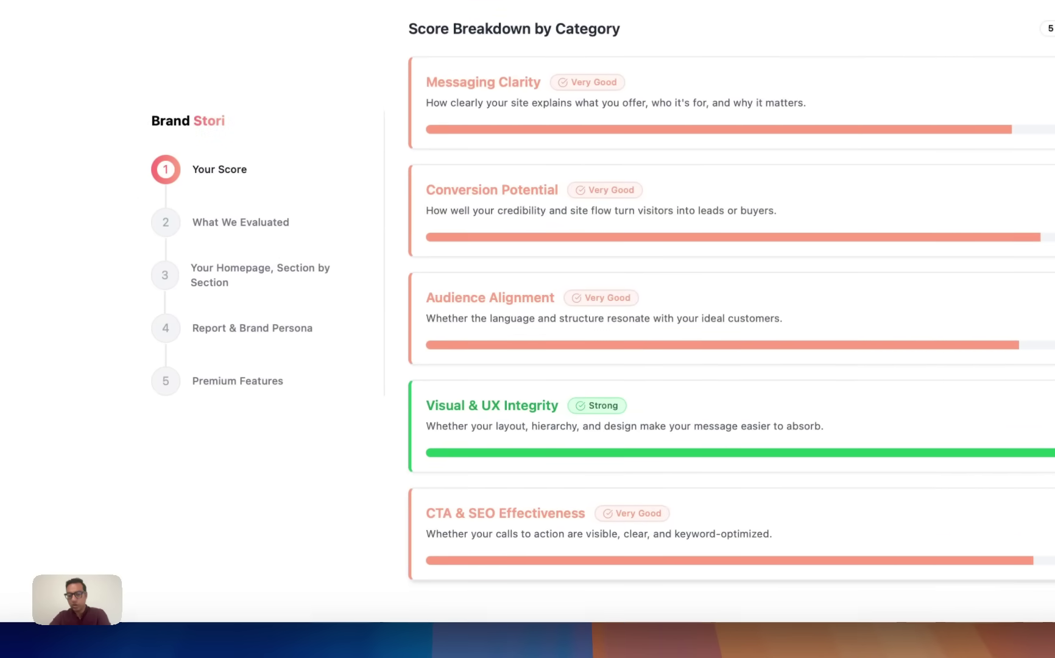
scroll(652, 371, "down", 10)
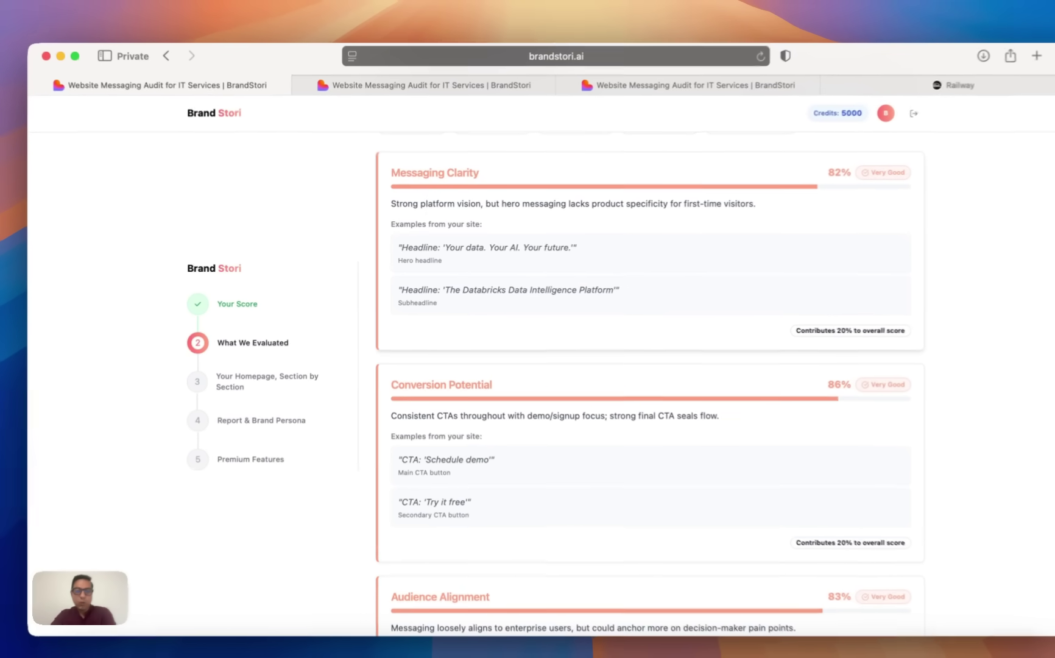
scroll(651, 372, "up", 4)
scroll(652, 372, "down", 5)
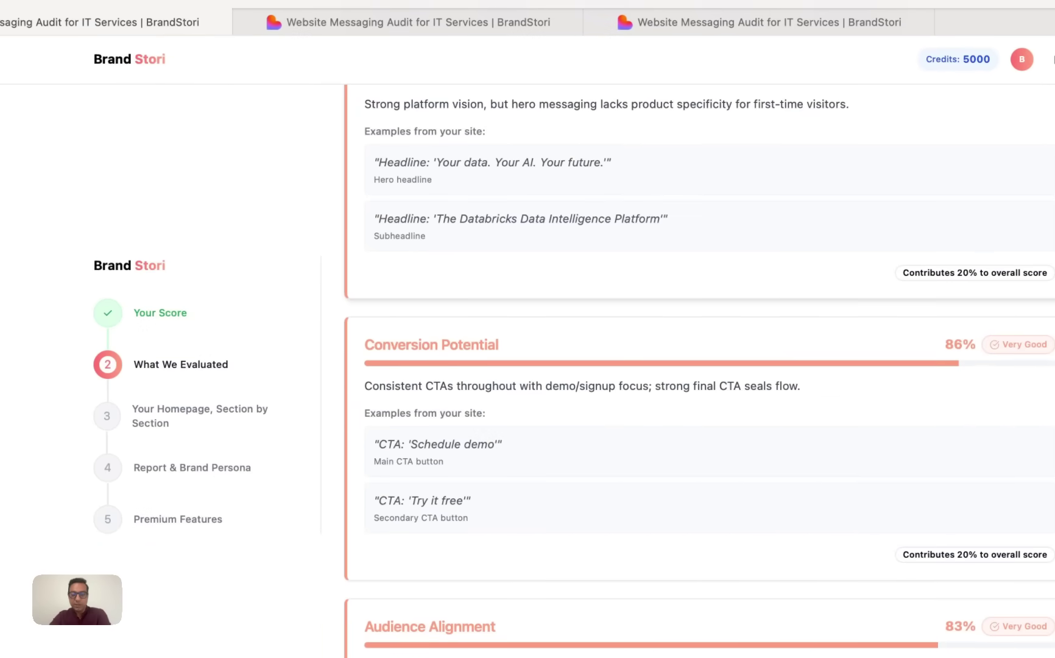
scroll(701, 371, "down", 1)
scroll(701, 371, "down", 2)
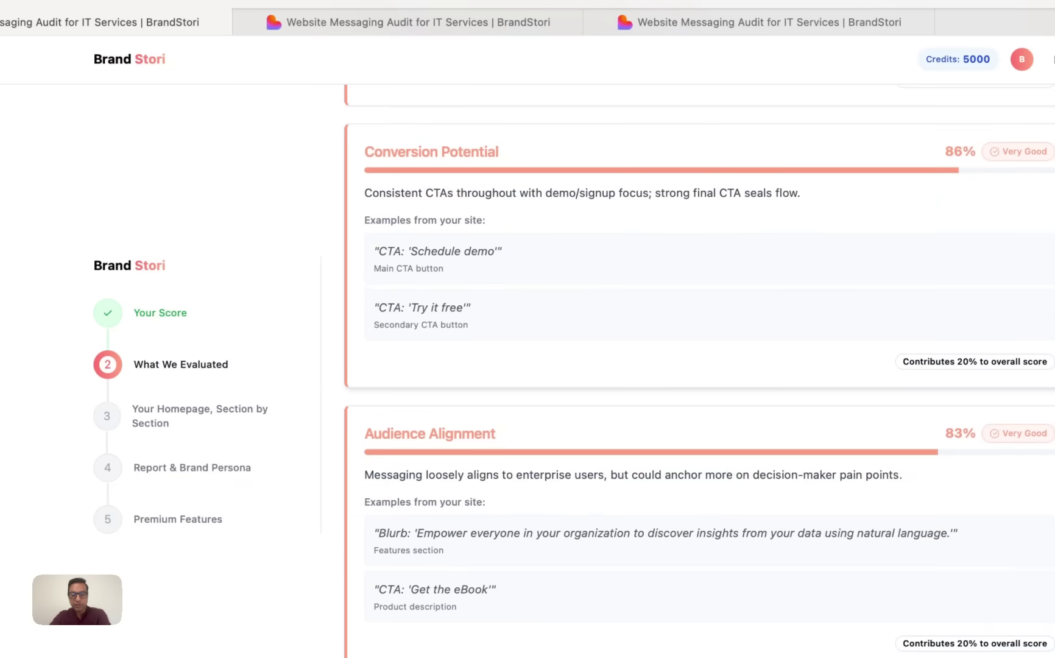
scroll(701, 371, "down", 1)
scroll(701, 370, "down", 2)
scroll(701, 371, "down", 2)
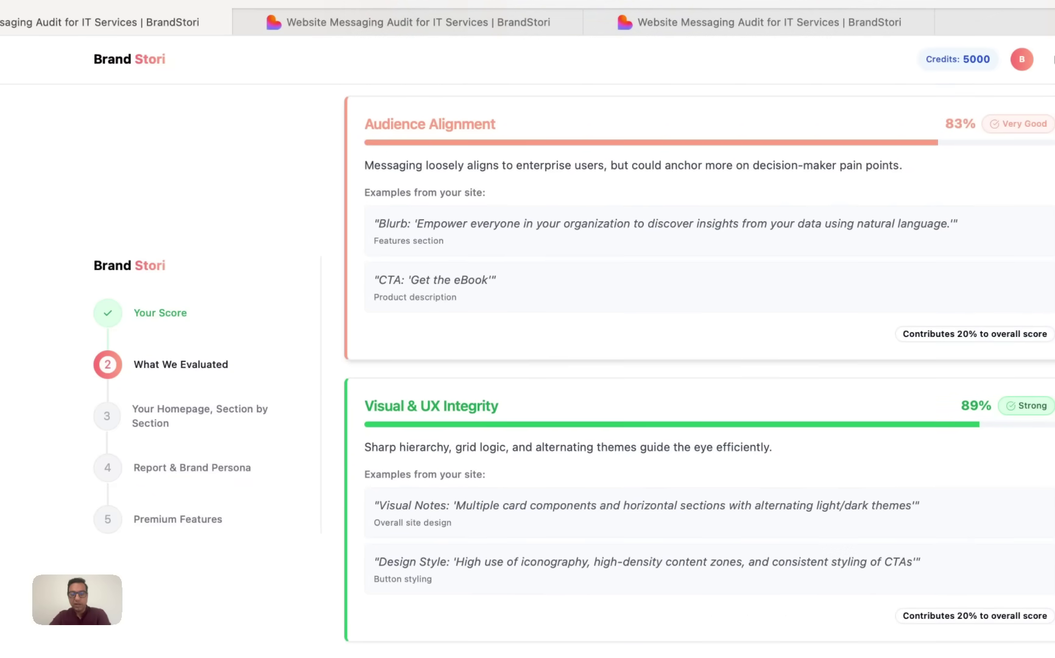
scroll(701, 372, "down", 2)
scroll(701, 371, "down", 1)
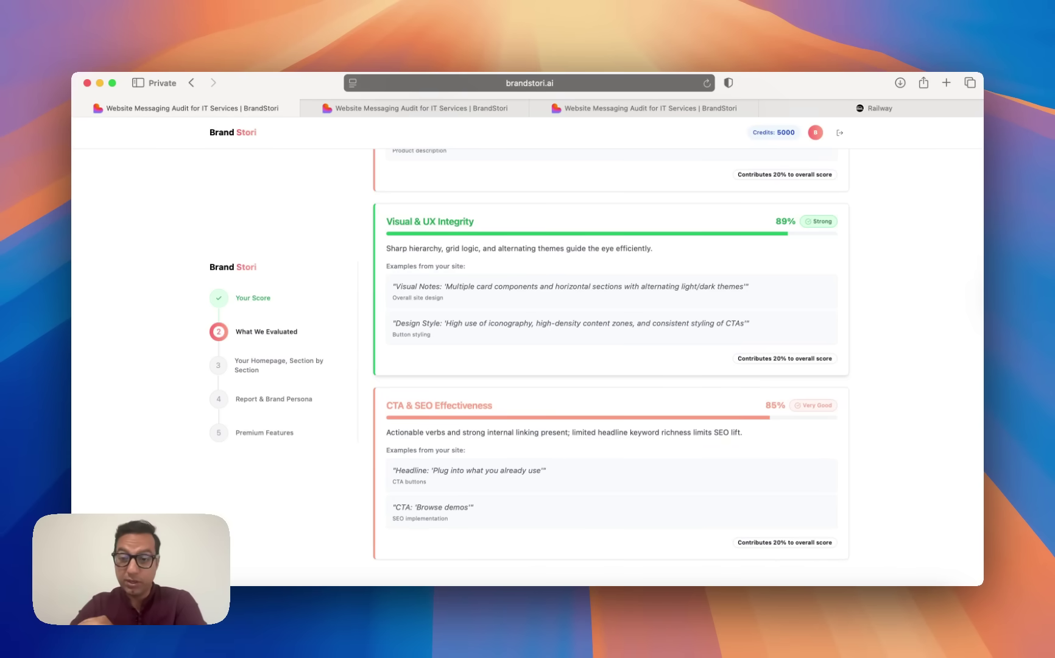
scroll(612, 354, "down", 5)
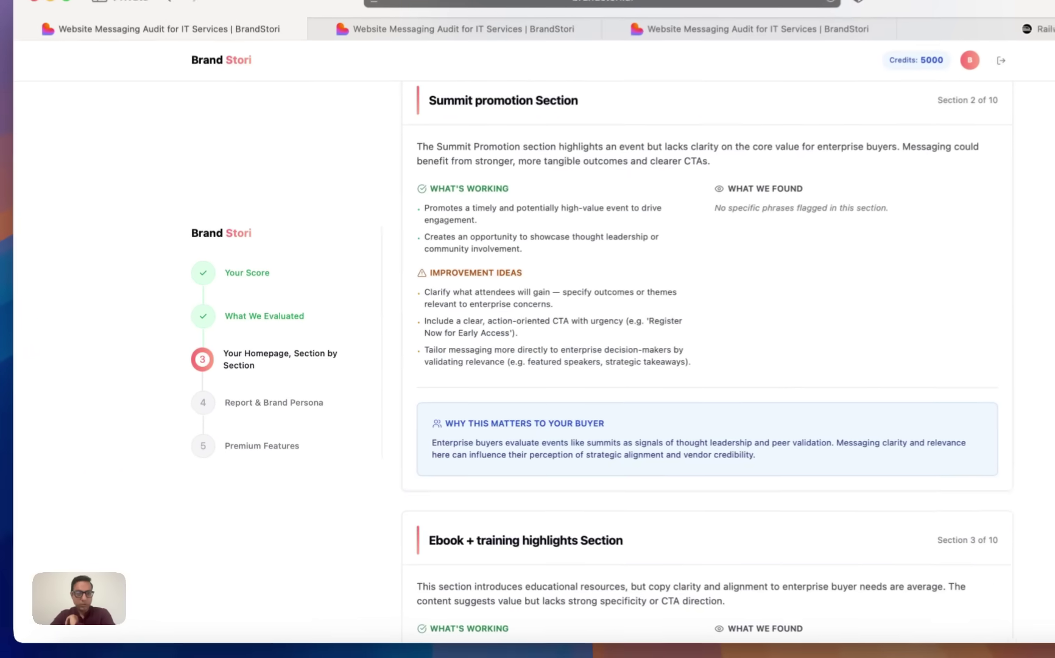
scroll(723, 363, "up", 2)
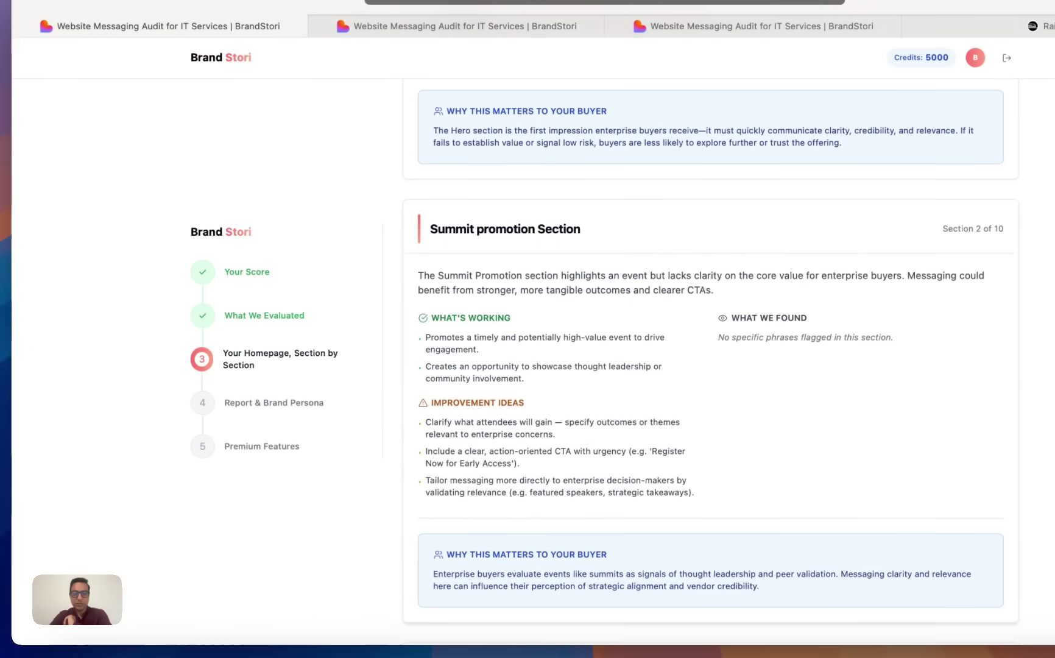
scroll(723, 362, "up", 3)
scroll(722, 362, "up", 4)
scroll(722, 363, "up", 2)
scroll(711, 362, "down", 1)
scroll(710, 363, "down", 2)
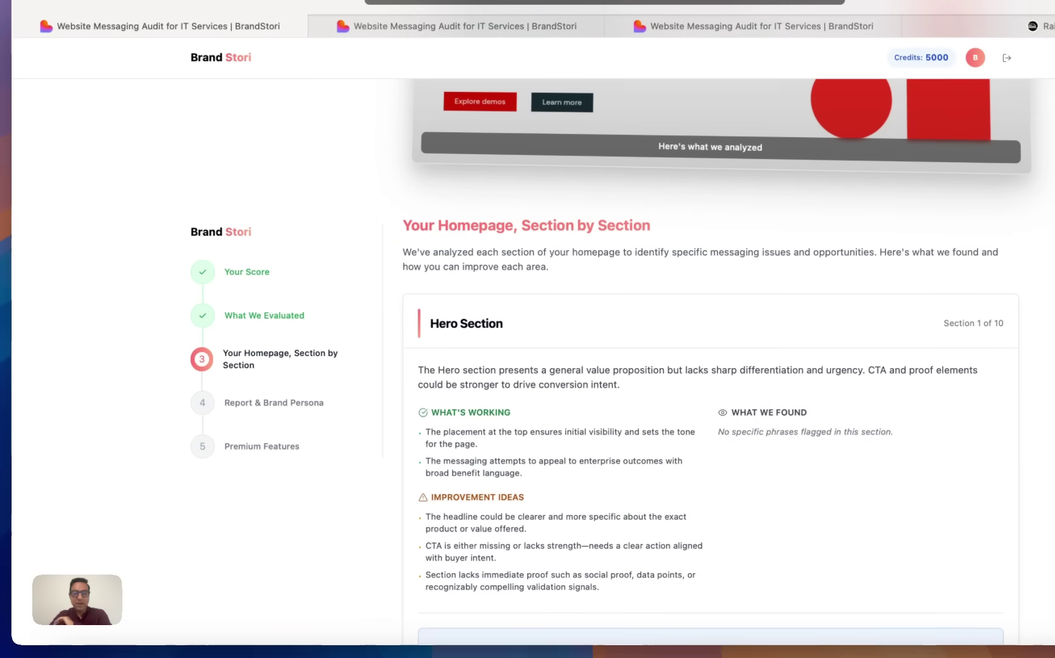
scroll(710, 362, "down", 1)
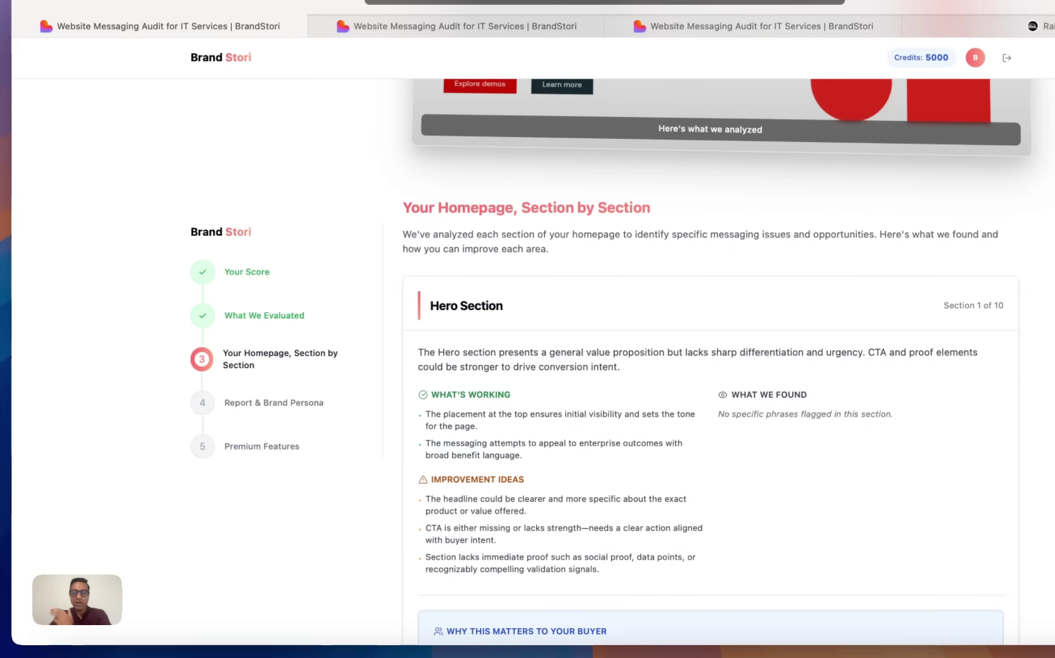
scroll(710, 362, "down", 1)
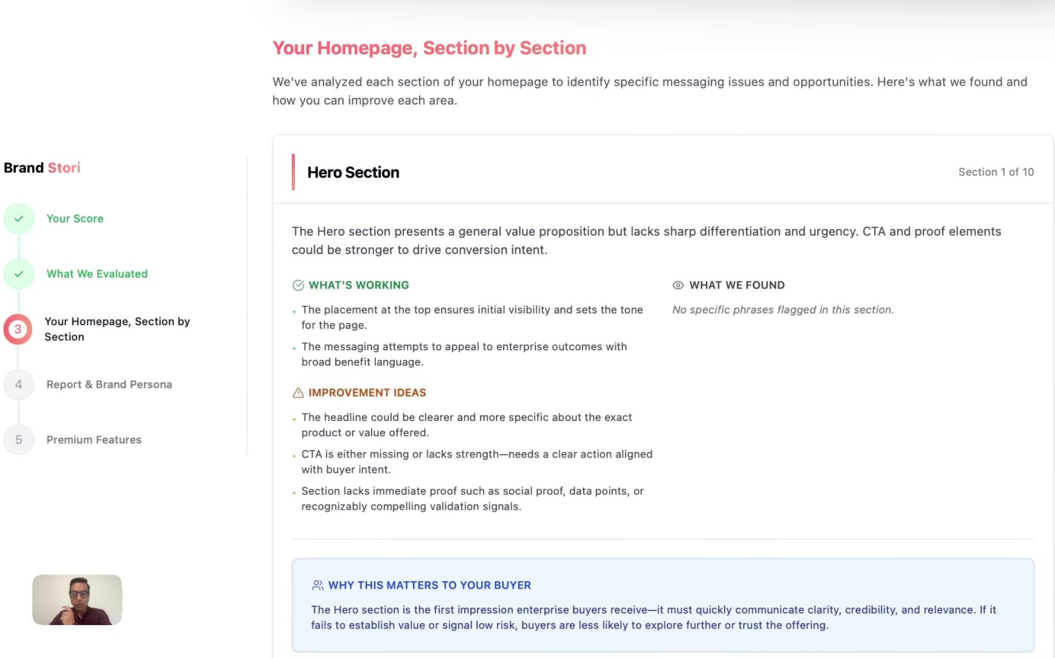
scroll(664, 330, "down", 1)
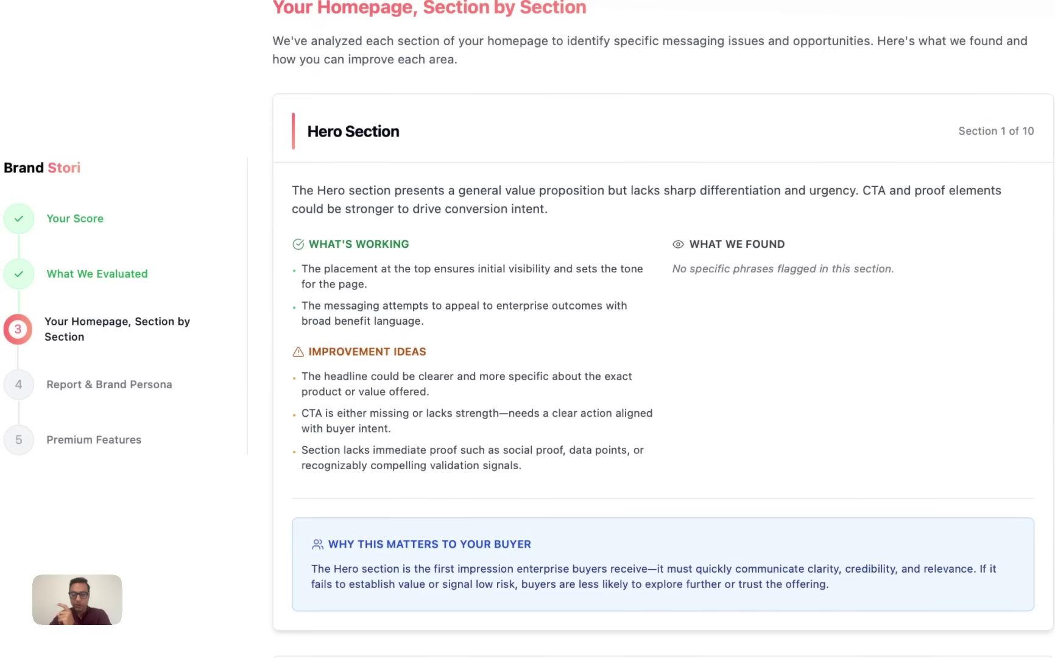
scroll(664, 330, "down", 1)
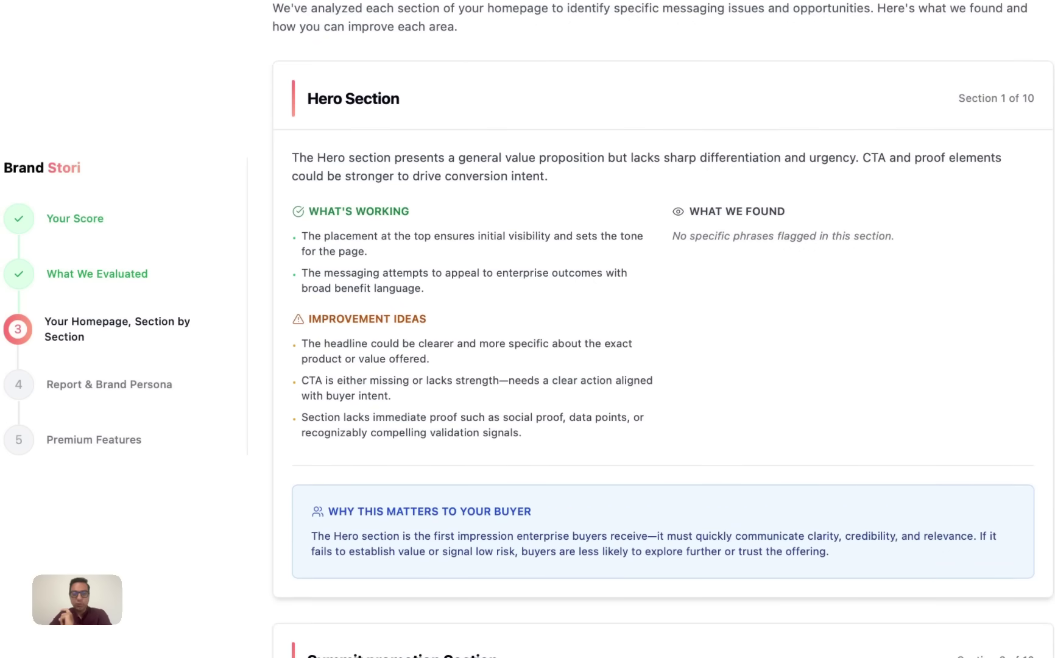
scroll(664, 330, "down", 1)
scroll(663, 330, "down", 2)
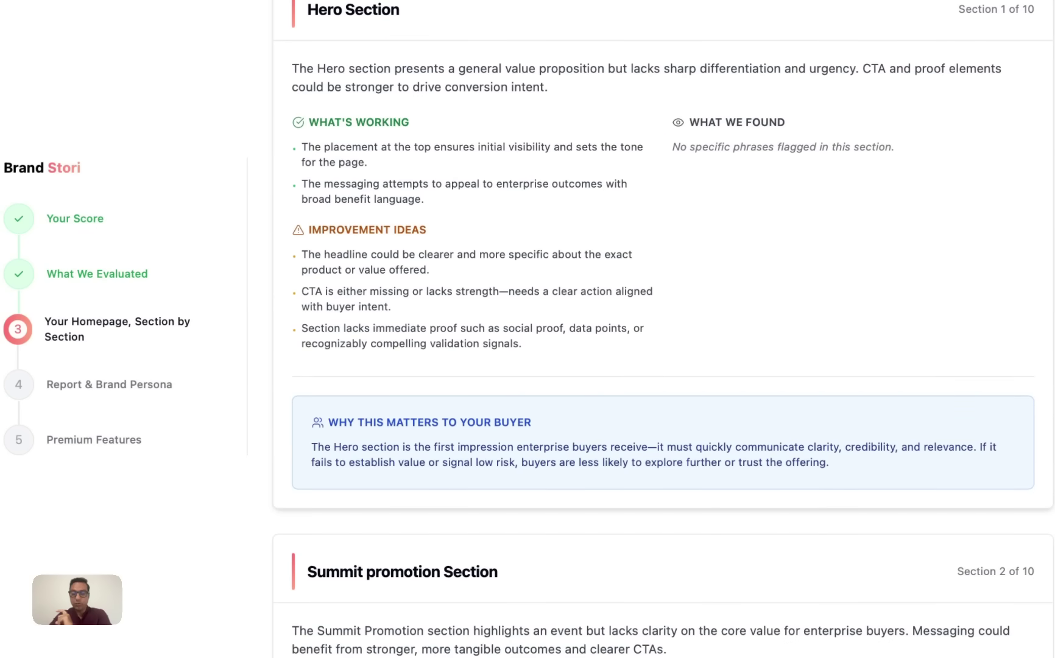
scroll(663, 330, "down", 1)
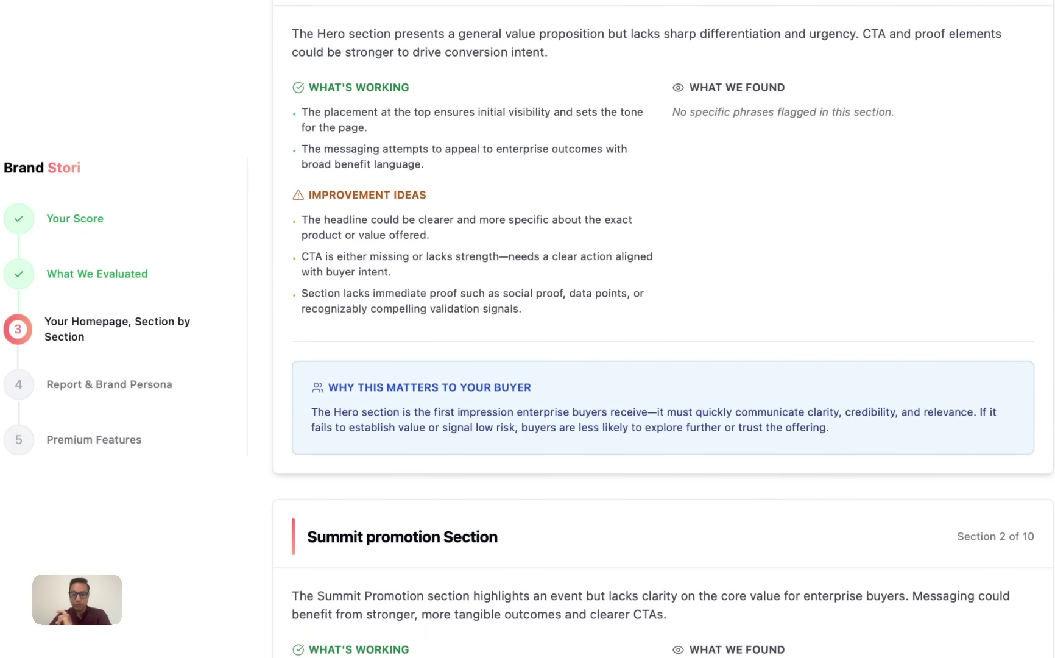
scroll(664, 331, "down", 3)
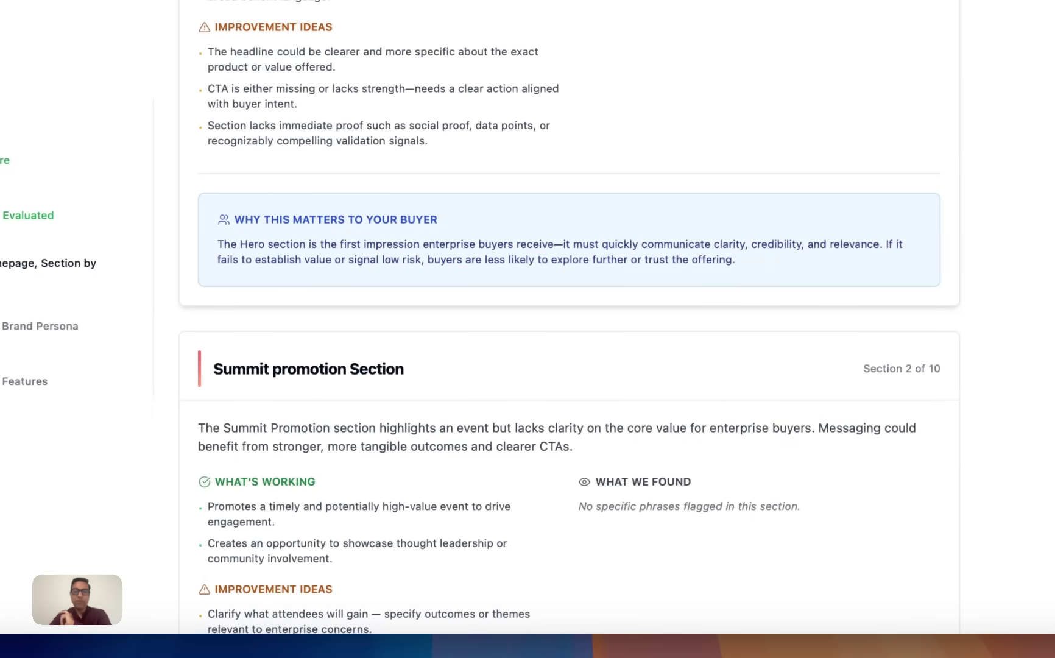
scroll(569, 330, "down", 1)
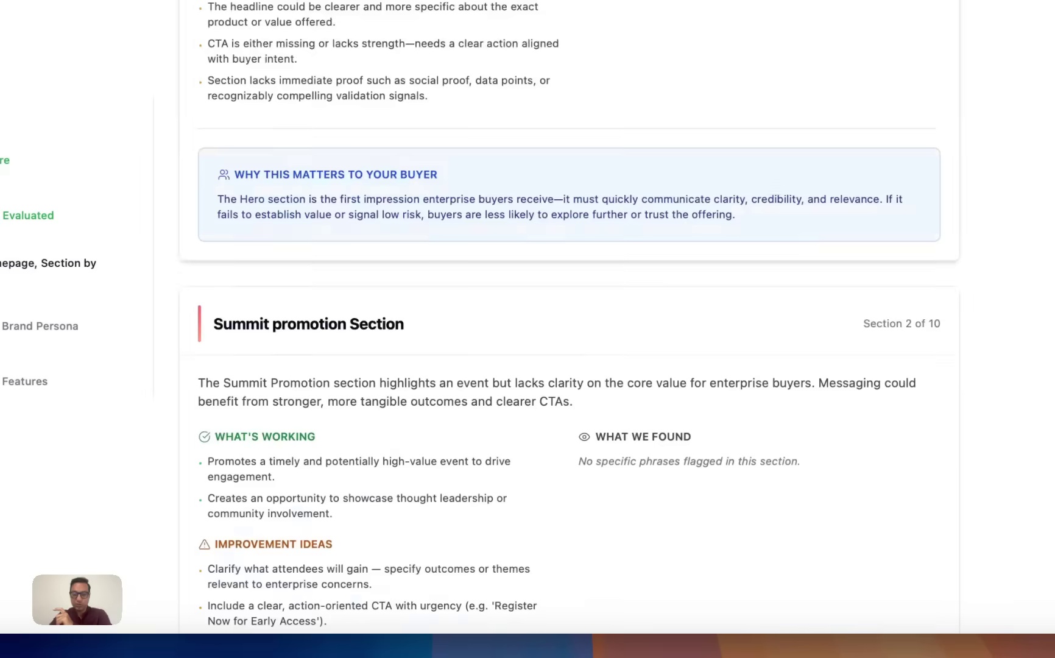
scroll(568, 331, "down", 3)
scroll(569, 330, "down", 2)
scroll(569, 331, "down", 3)
scroll(568, 330, "down", 3)
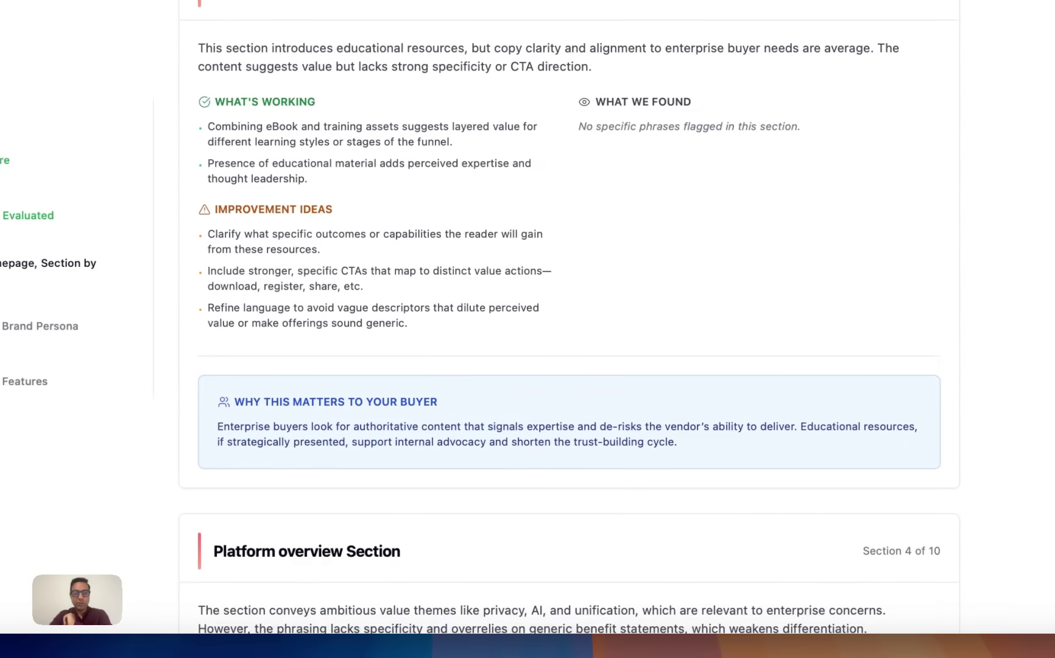
scroll(569, 330, "down", 1)
scroll(569, 330, "down", 2)
scroll(570, 330, "down", 2)
scroll(569, 330, "down", 3)
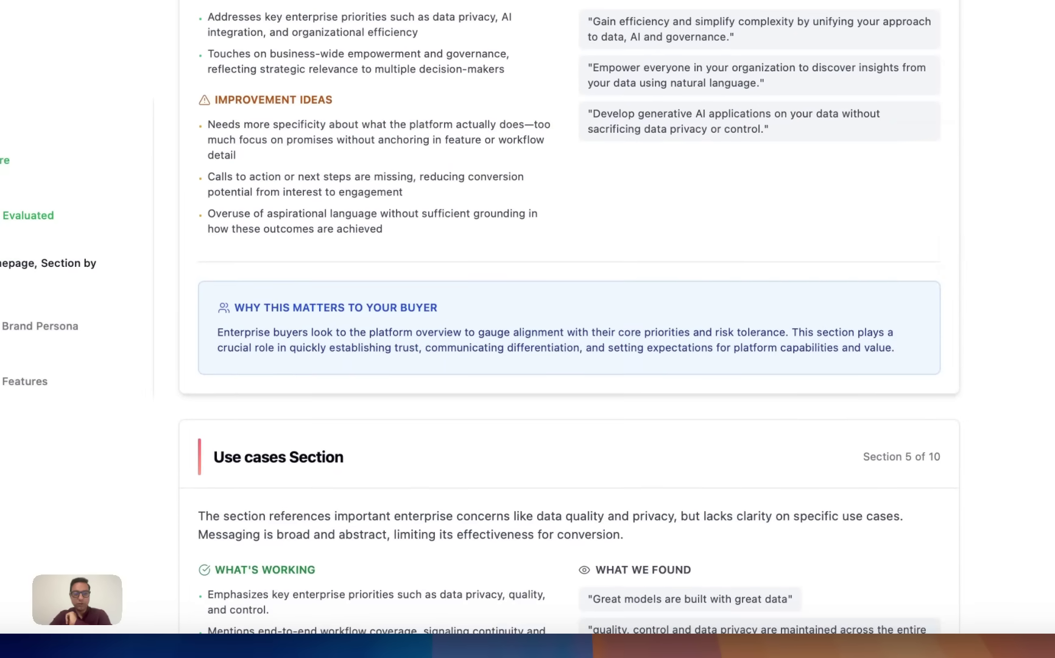
scroll(569, 329, "down", 4)
scroll(569, 330, "down", 3)
scroll(569, 330, "down", 3)
scroll(568, 330, "down", 3)
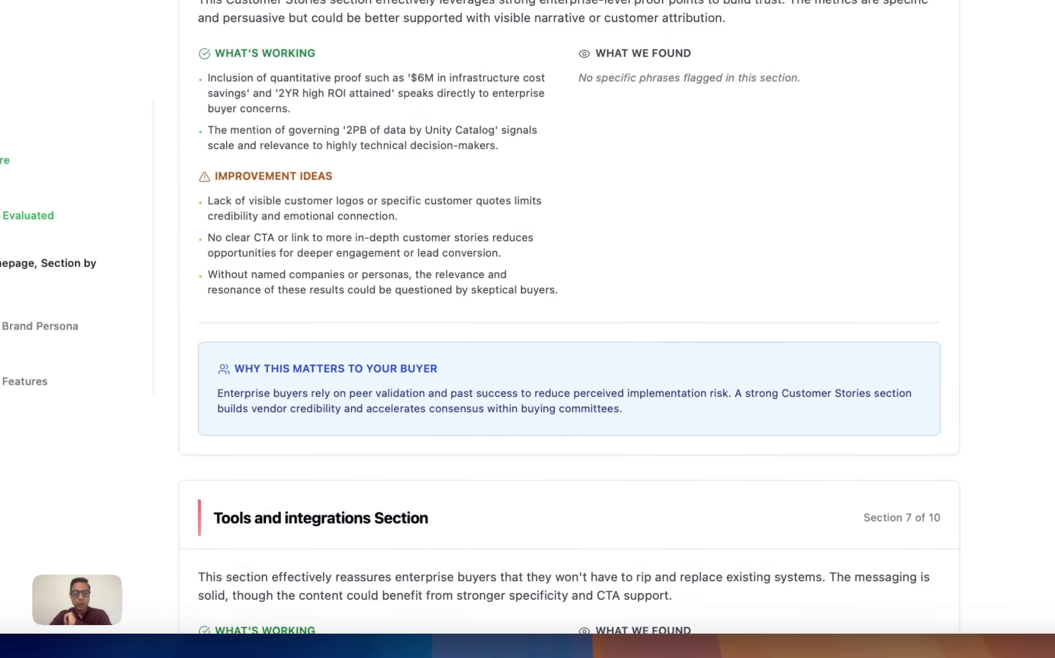
scroll(569, 330, "down", 2)
scroll(569, 330, "down", 1)
scroll(569, 329, "down", 2)
scroll(569, 329, "down", 1)
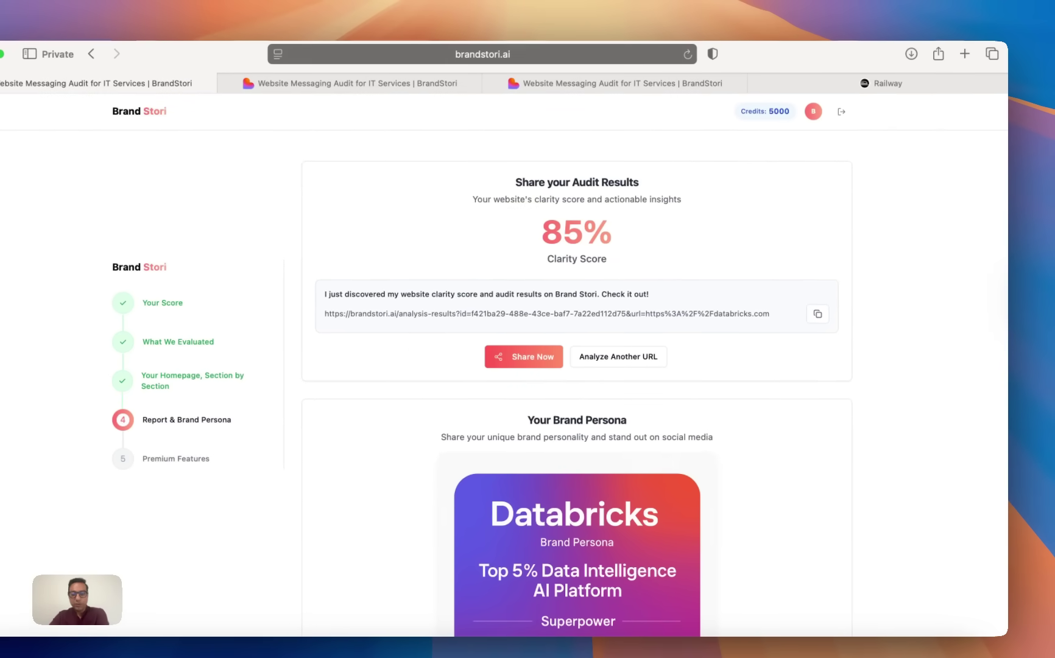
left_click(524, 357)
left_click(582, 323)
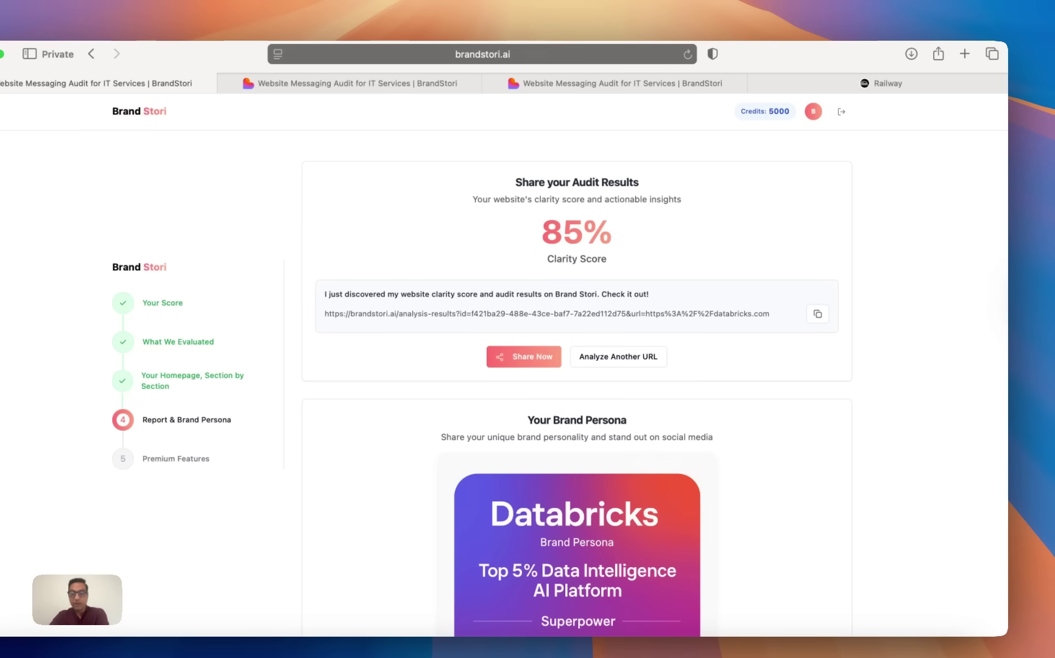
scroll(577, 372, "down", 3)
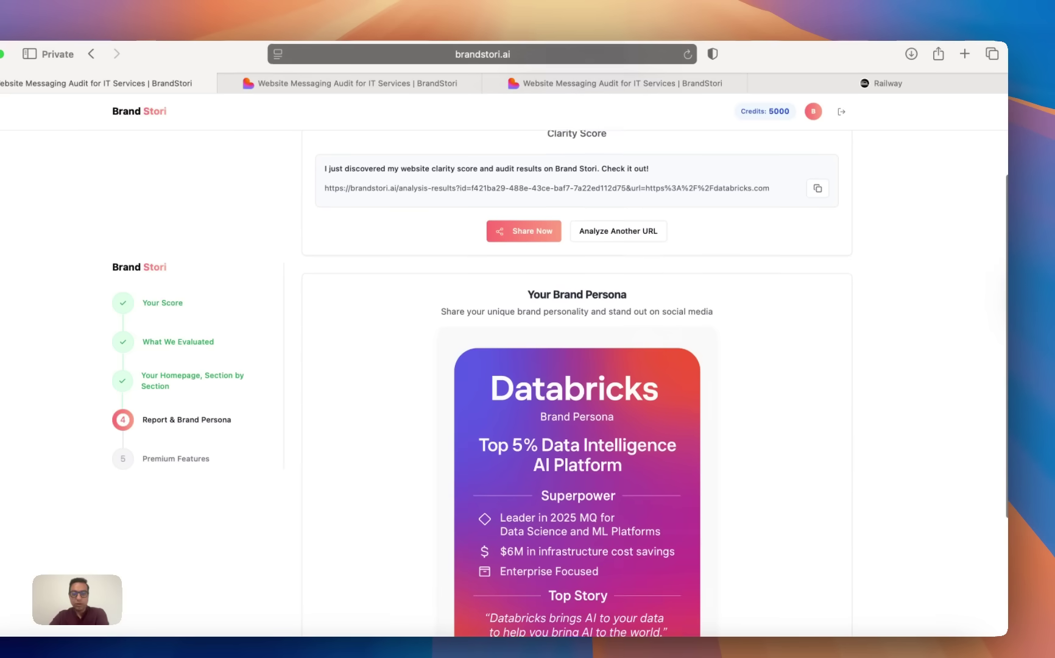
scroll(577, 371, "down", 2)
scroll(578, 371, "down", 1)
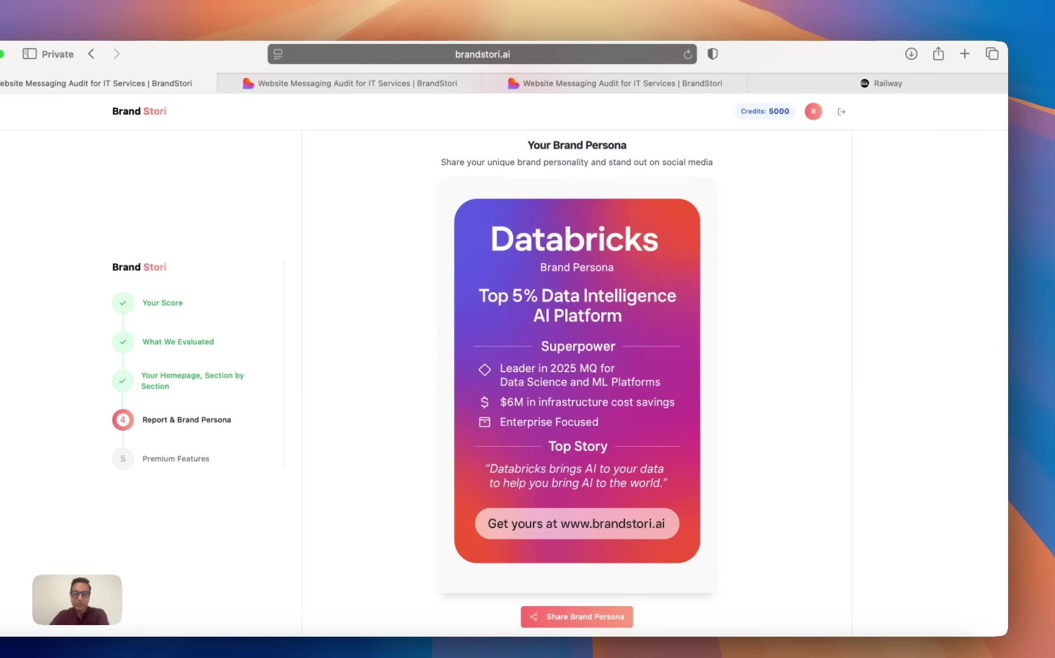
scroll(578, 371, "down", 1)
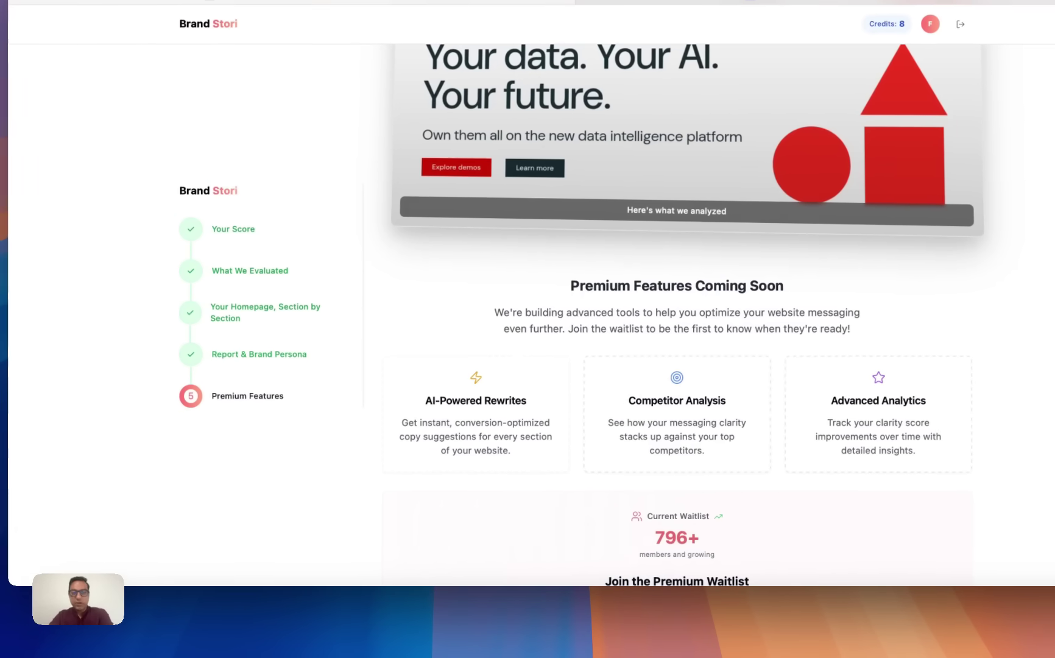
scroll(690, 313, "up", 1)
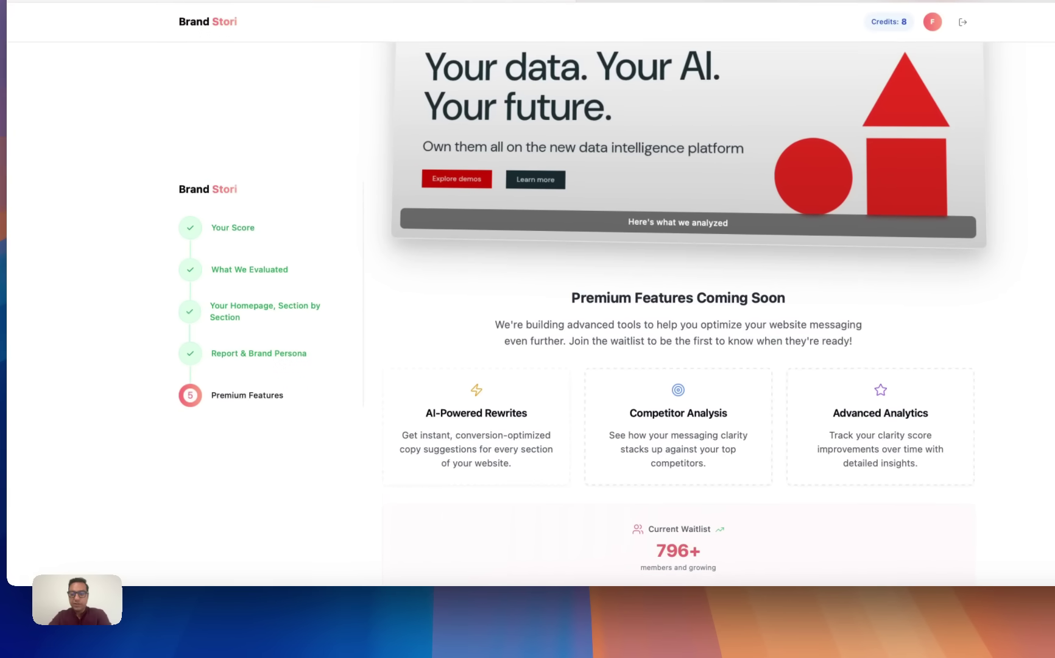
scroll(690, 313, "down", 2)
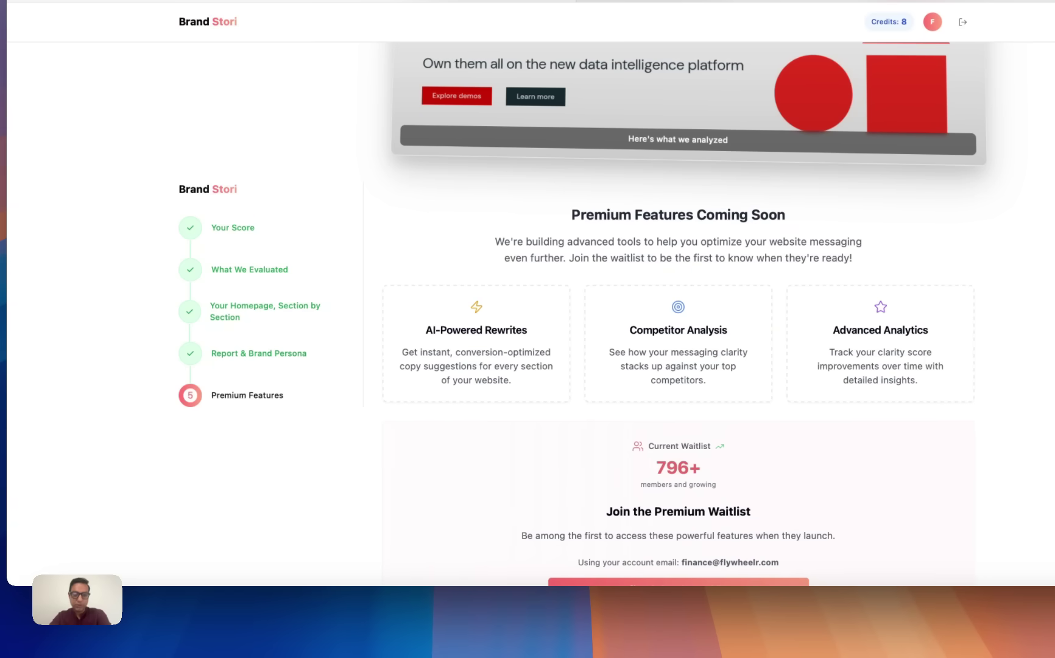
scroll(678, 347, "down", 2)
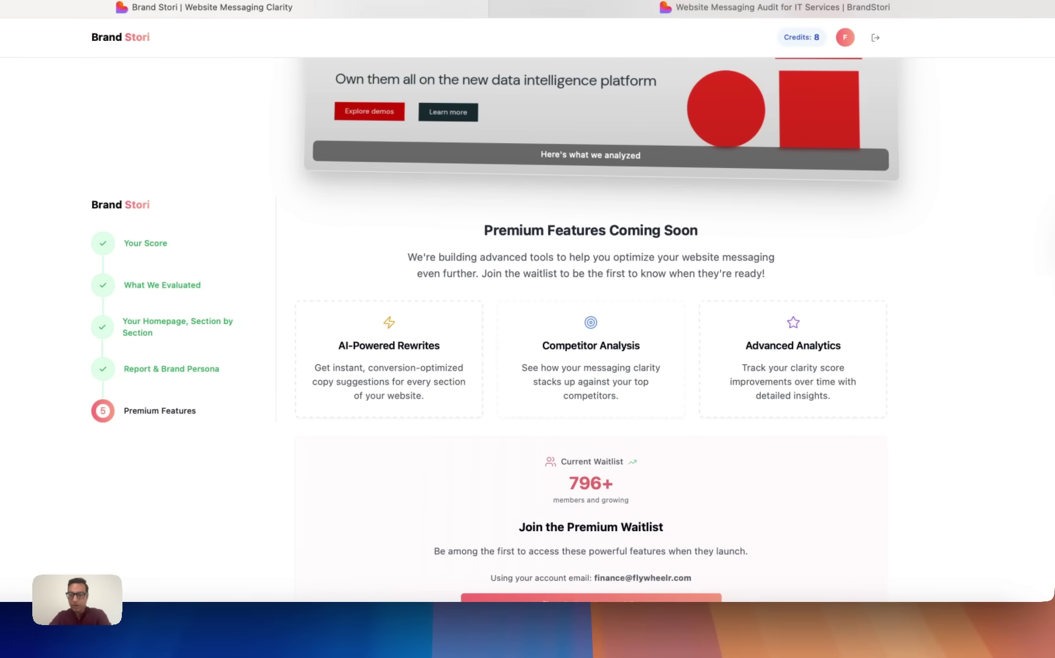